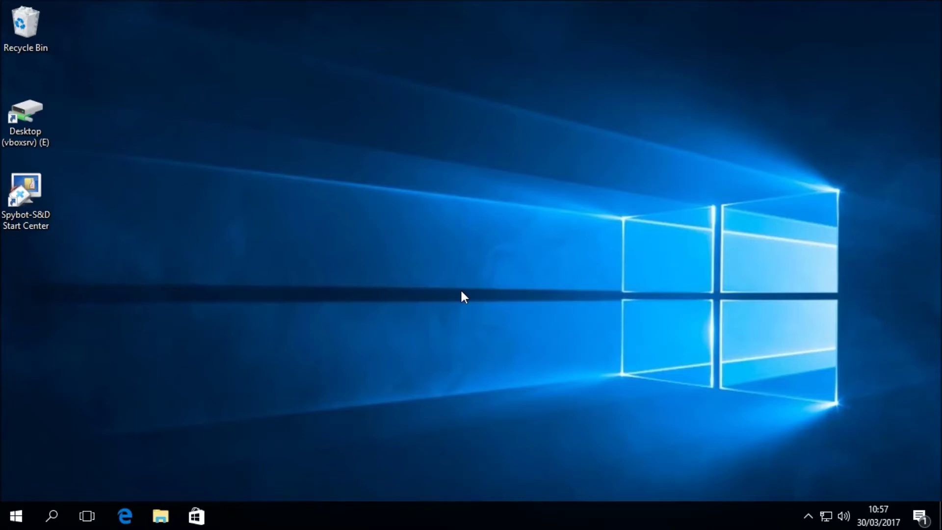
Start the Spybot-S&D Start Center as administrator, approving the User Account Control prompt.
click(10, 213)
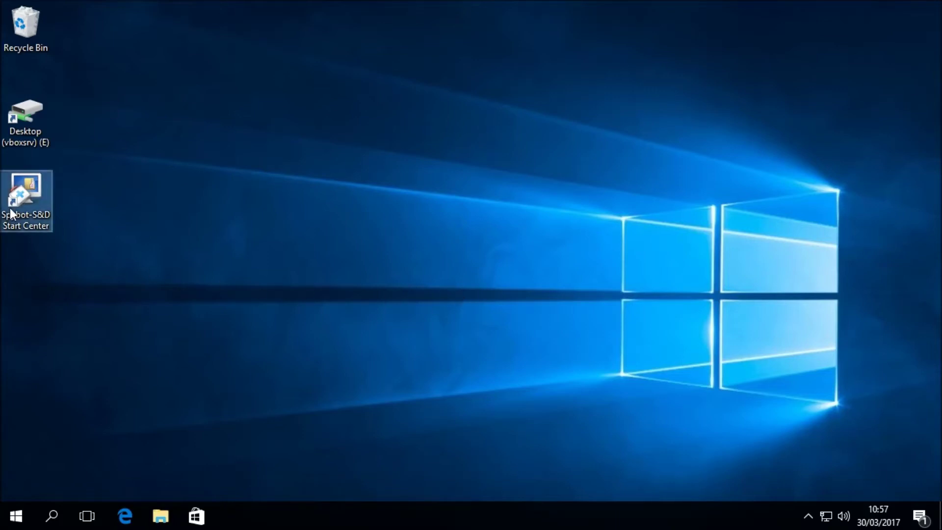
double_click(11, 212)
right_click(10, 208)
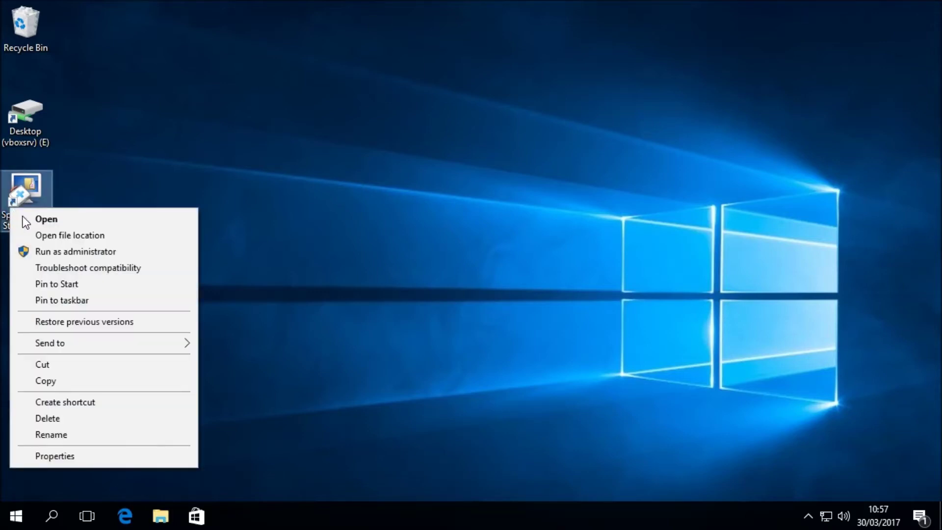
click(54, 250)
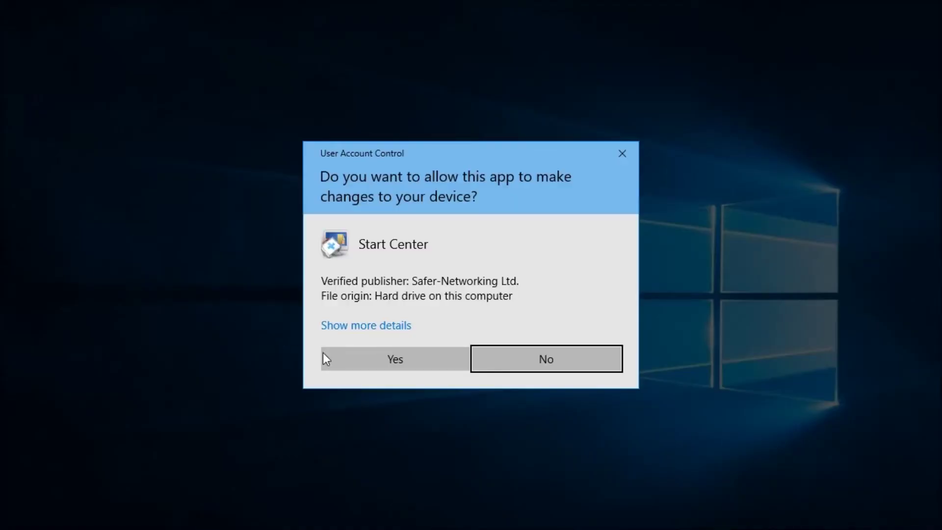
click(352, 364)
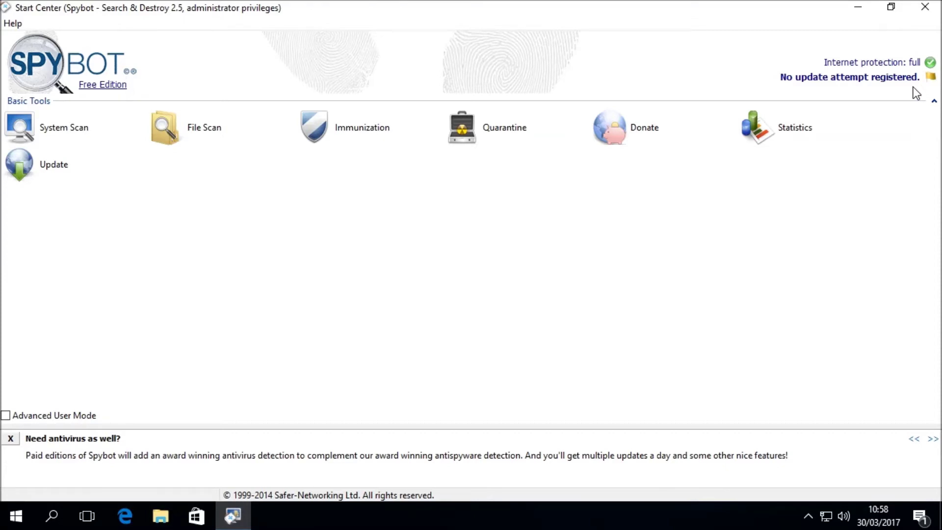
Open the Update window maximized and begin downloading the antispyware signature updates.
click(46, 158)
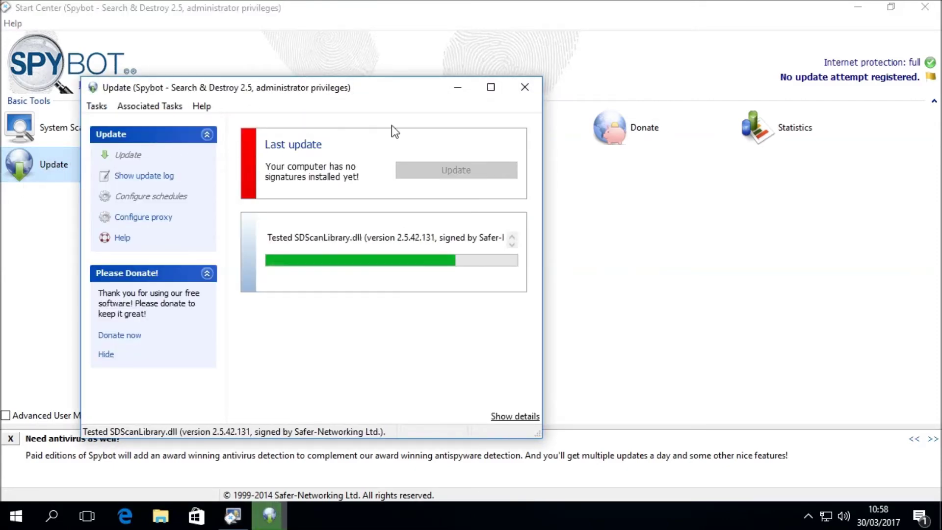
click(496, 91)
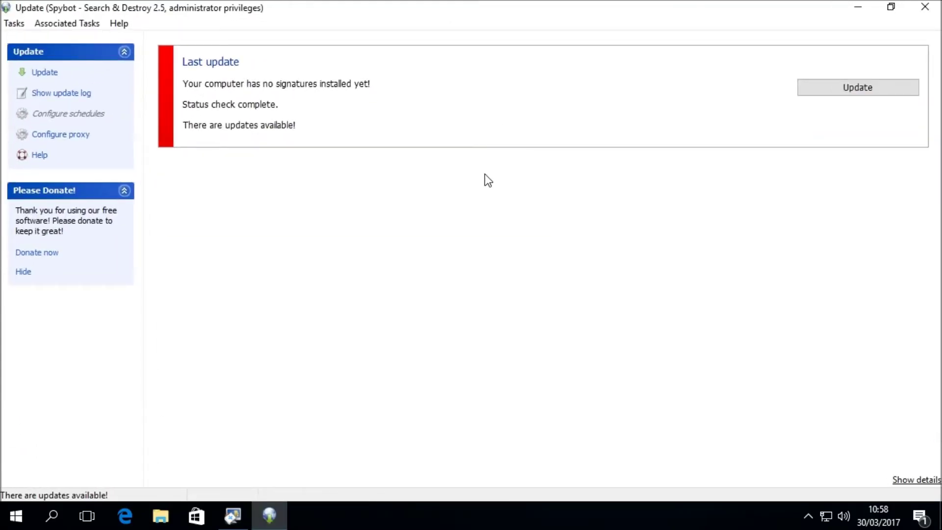
click(819, 94)
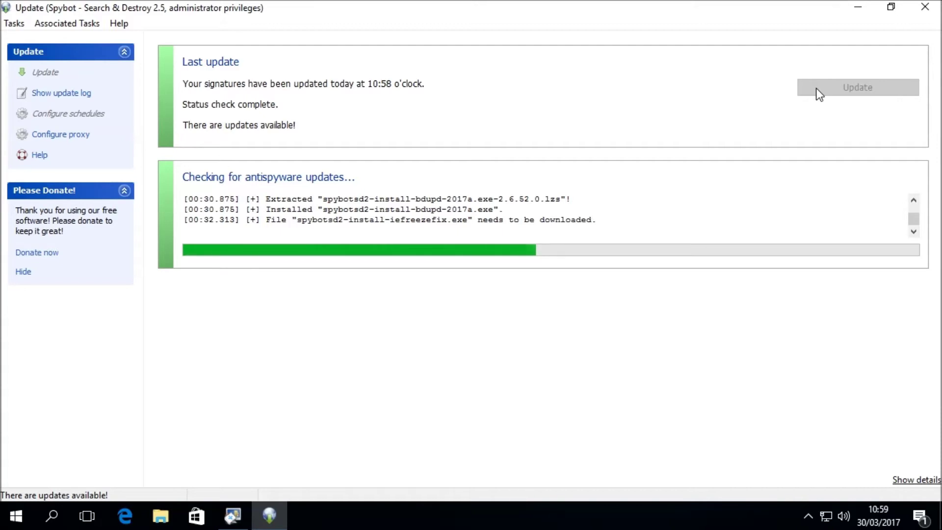
Reopen the Update window maximized and run a second update pass.
click(925, 10)
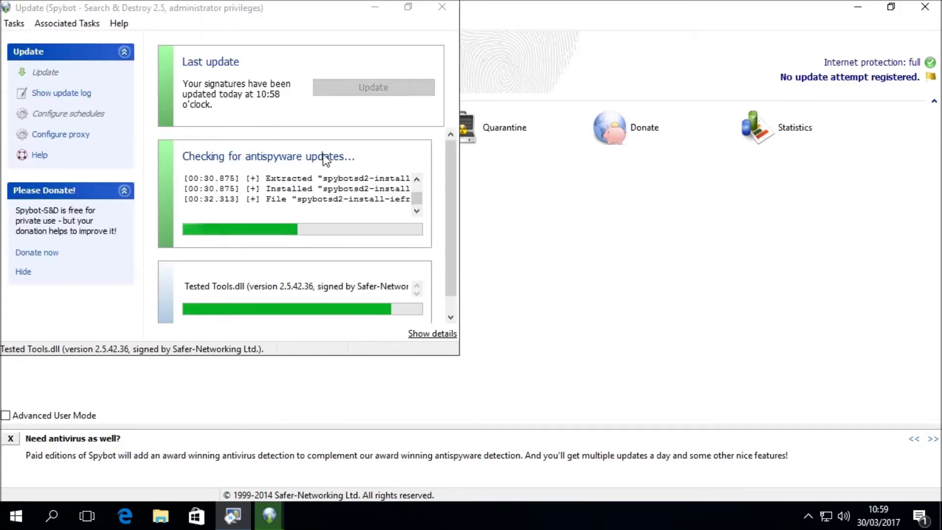
click(365, 28)
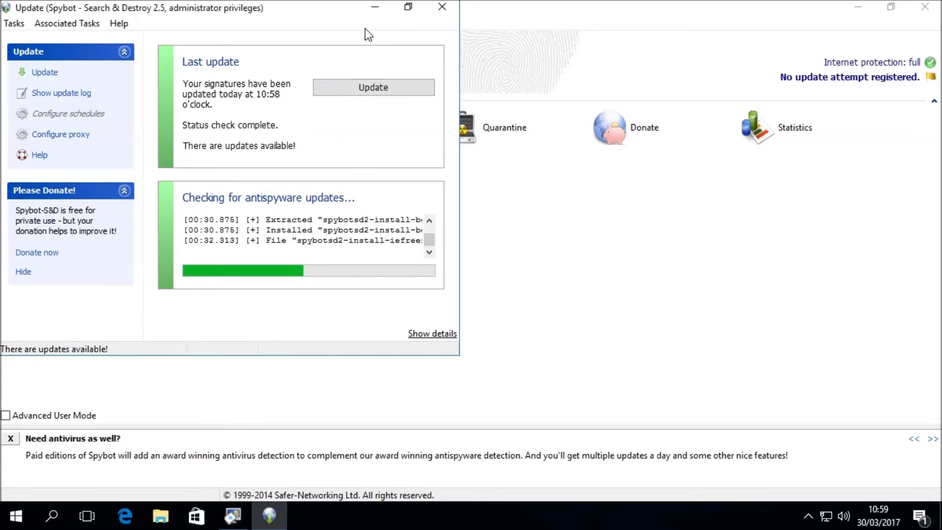
drag(294, 9, 306, 32)
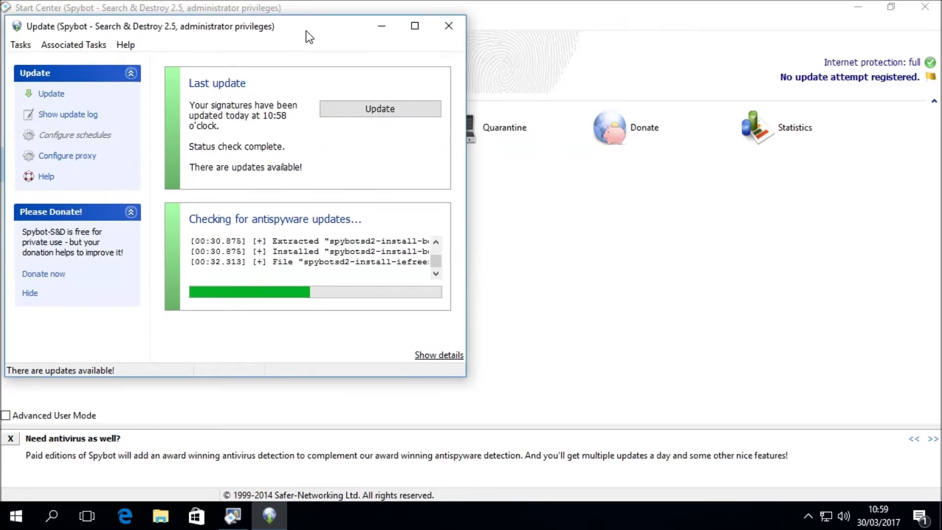
click(415, 26)
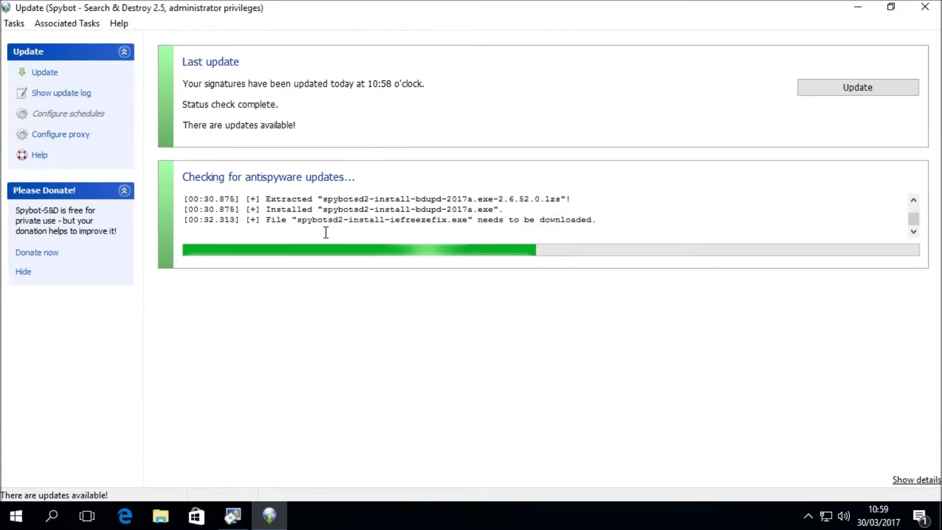
click(814, 90)
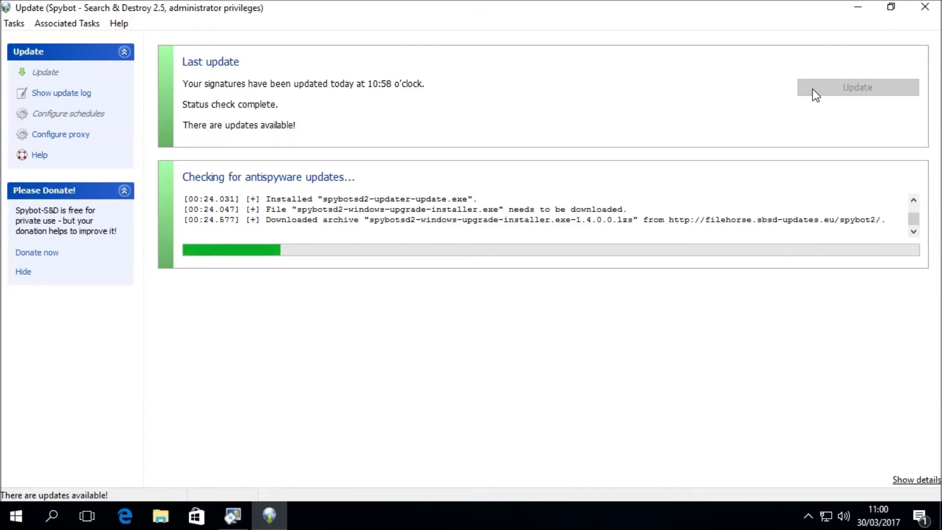
Close and reopen the Update window maximized, showing signatures updated at 10:59.
click(918, 9)
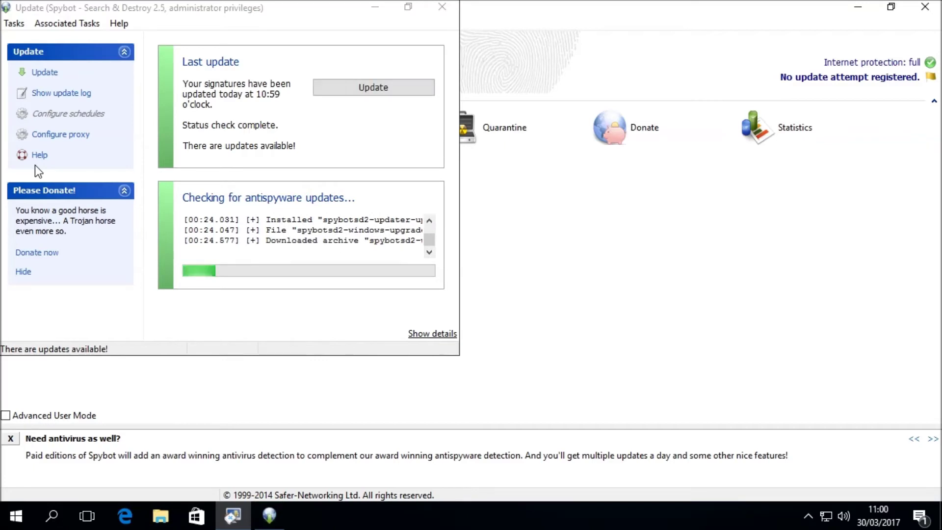
click(337, 30)
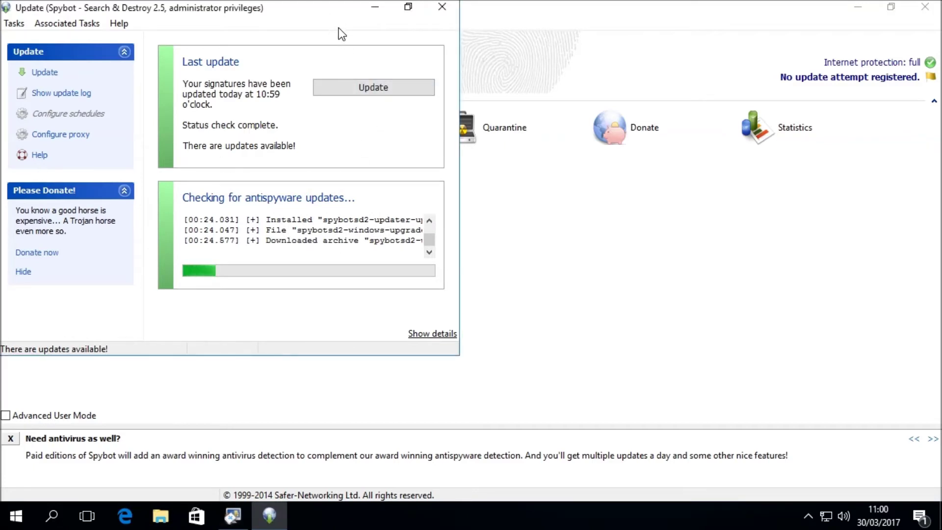
double_click(338, 10)
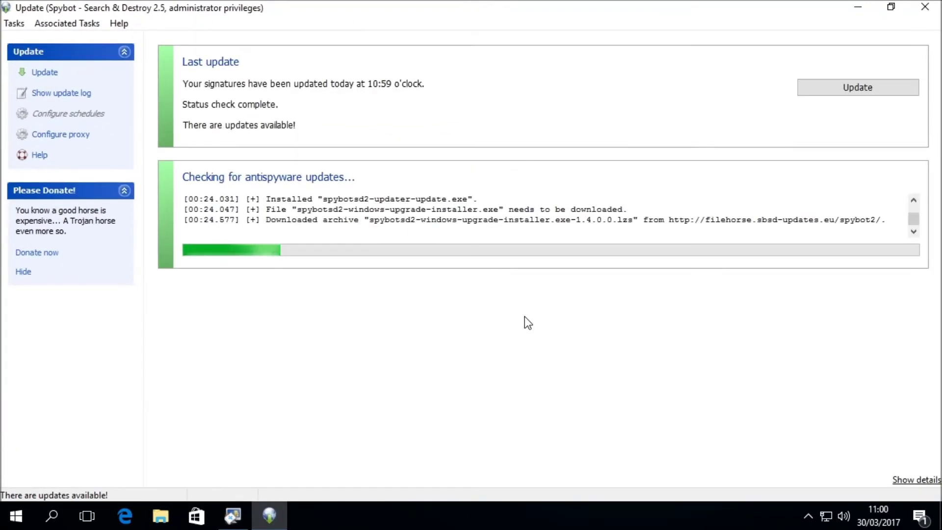
Rerun Update until signatures are up to date at 11:01, then view the update file list.
click(822, 90)
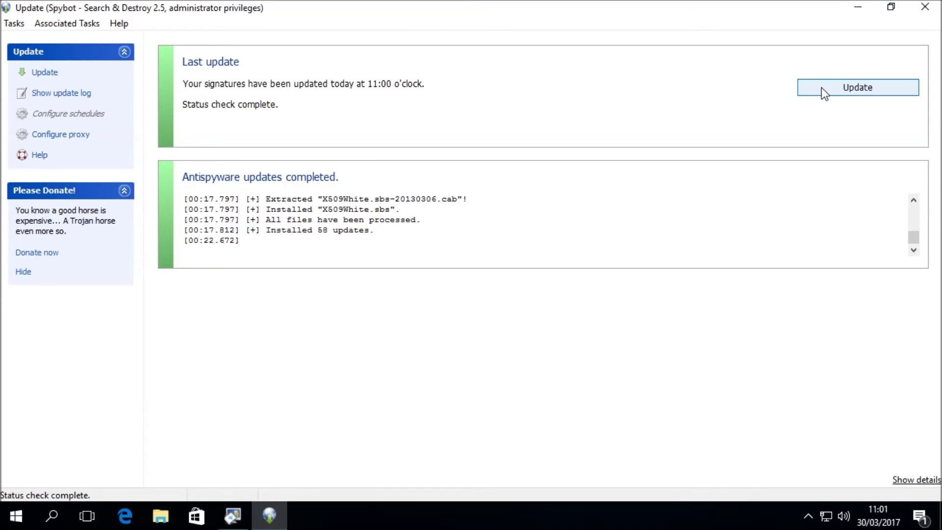
click(821, 88)
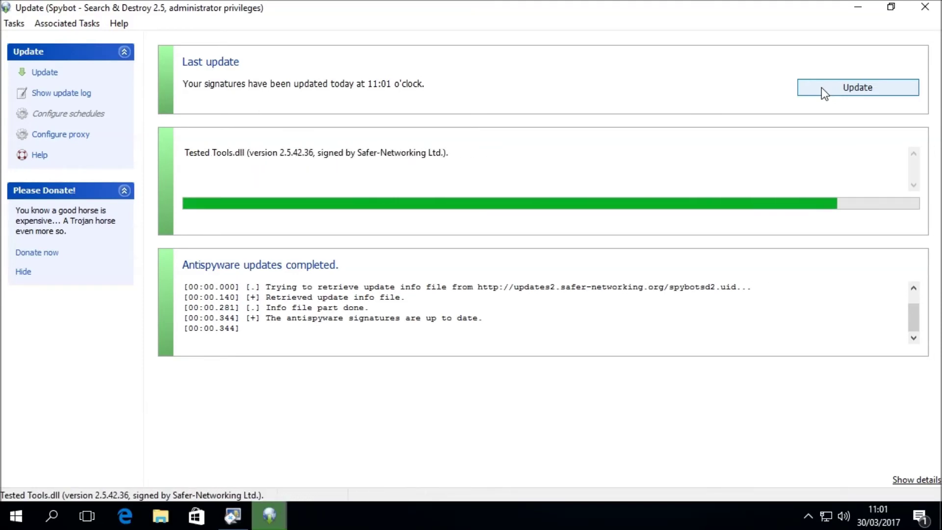
click(821, 88)
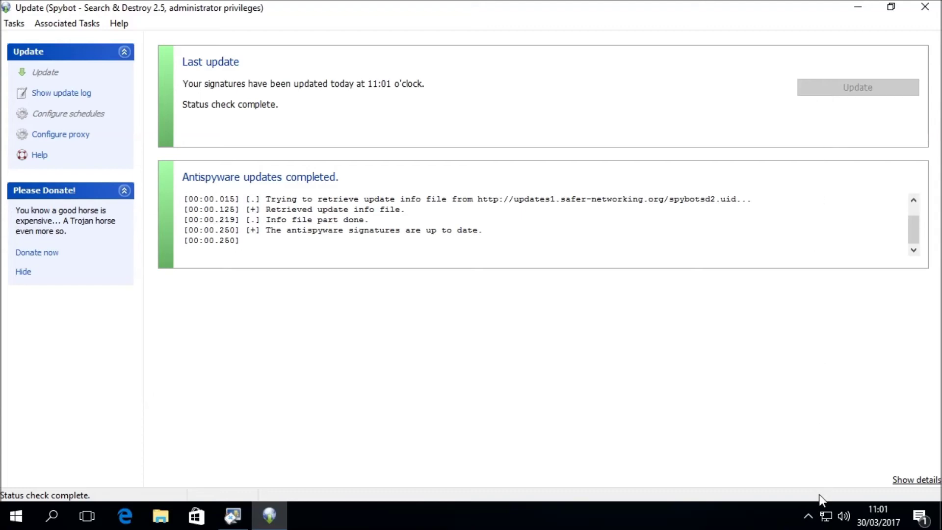
click(914, 483)
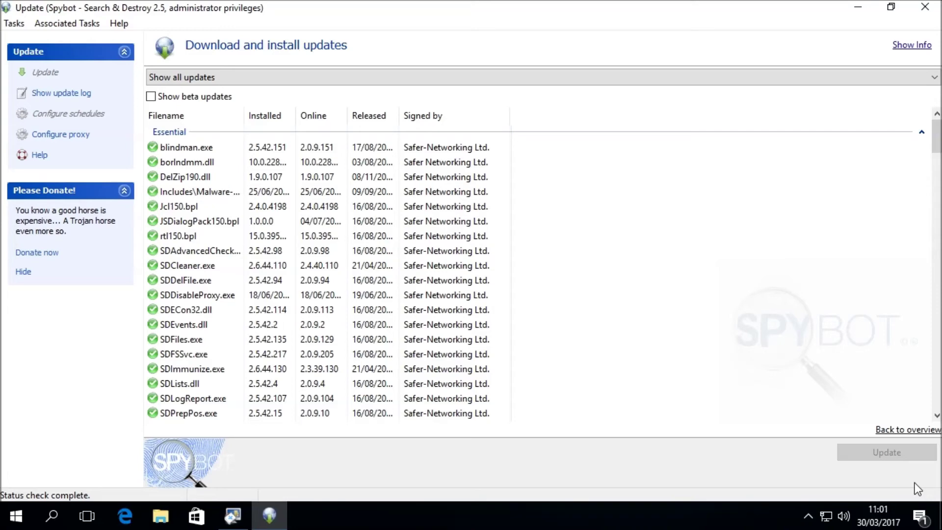
click(937, 416)
drag(937, 416, 937, 416)
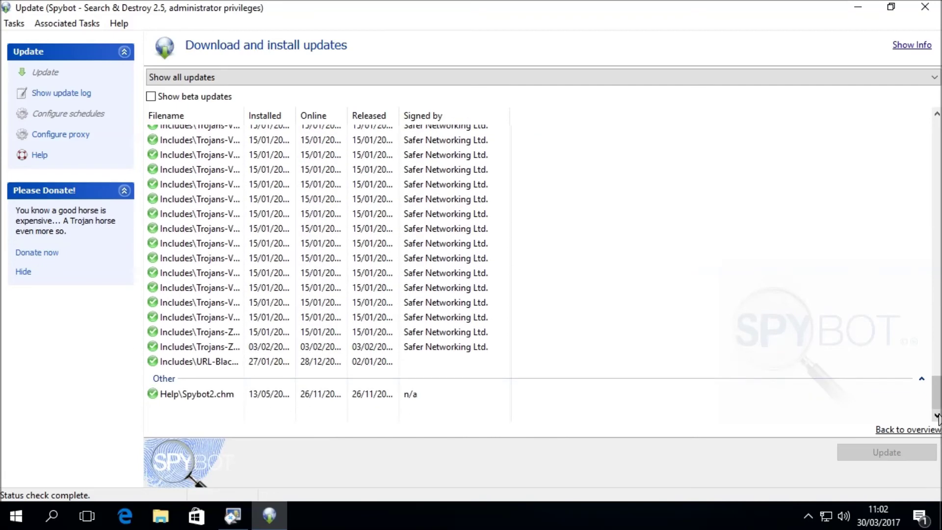
click(919, 432)
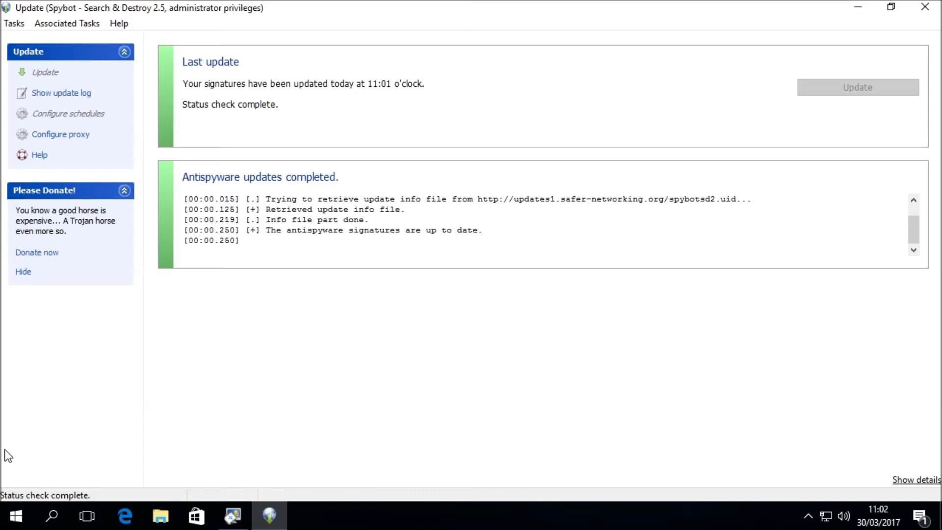
click(66, 93)
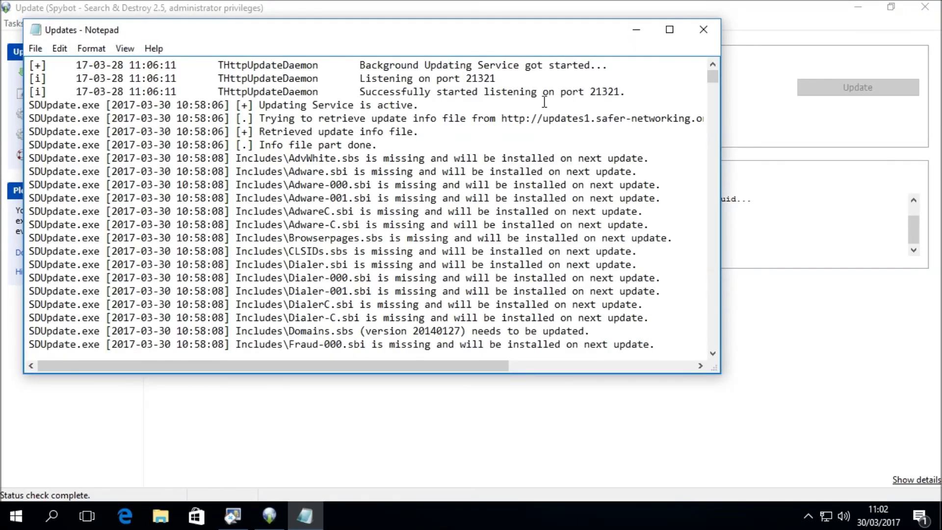
click(670, 32)
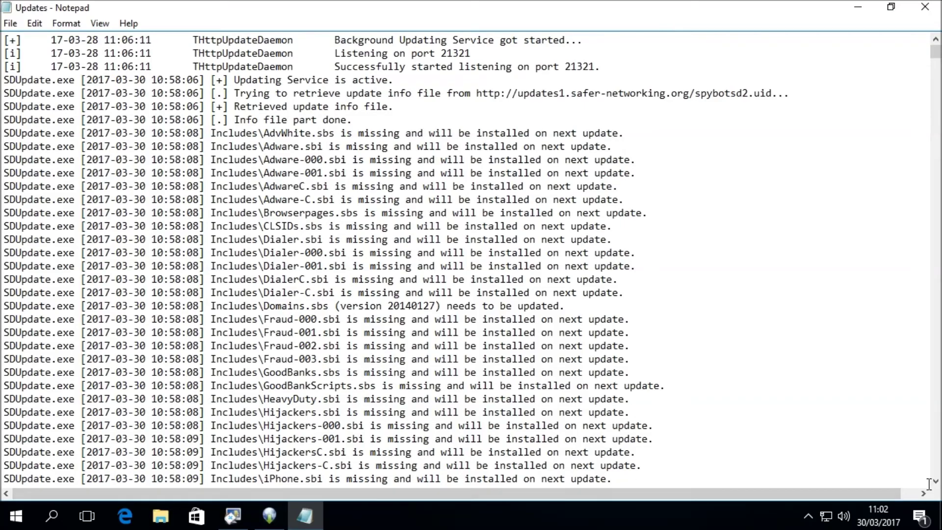
scroll(936, 483, down, 20)
scroll(936, 483, down, 20)
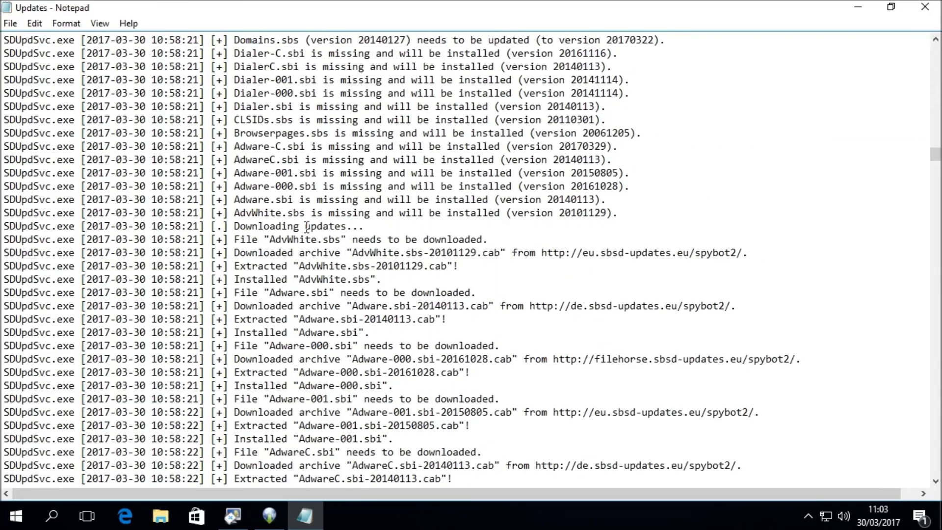
scroll(929, 475, down, 20)
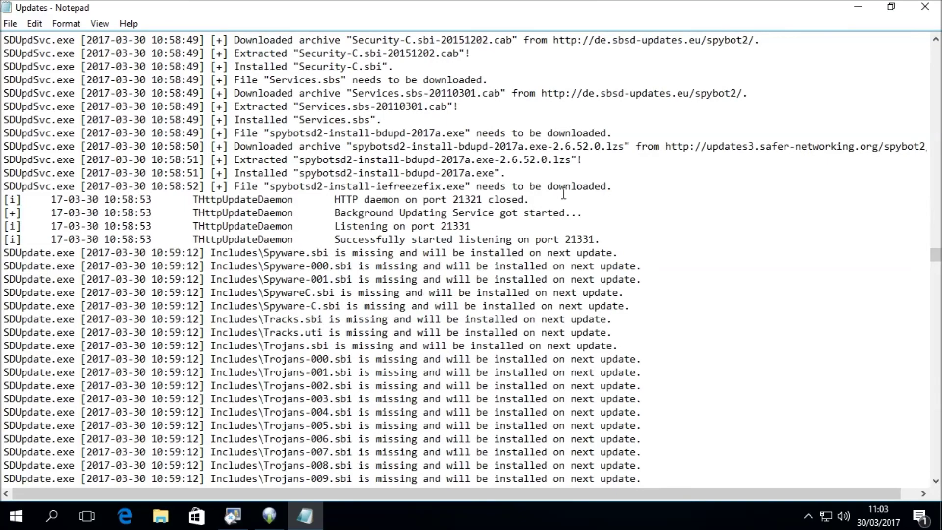
scroll(936, 483, down, 20)
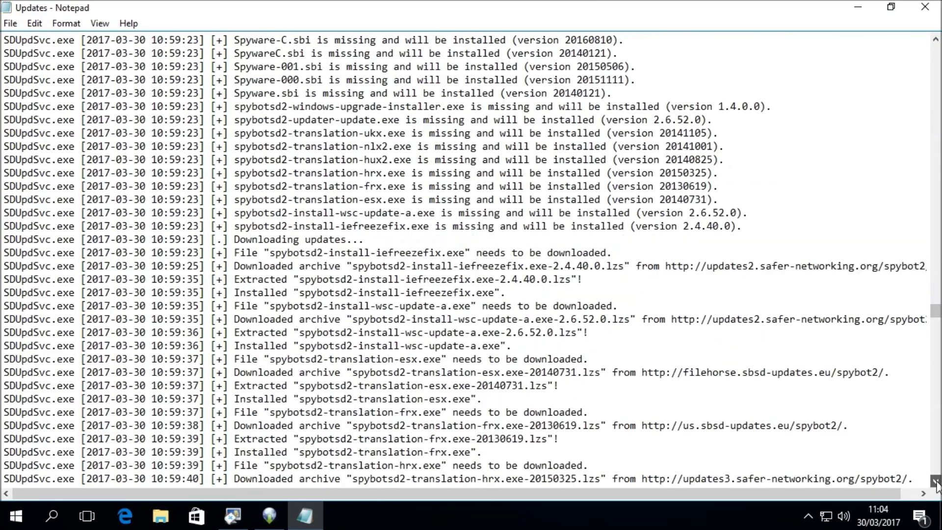
scroll(936, 483, down, 3)
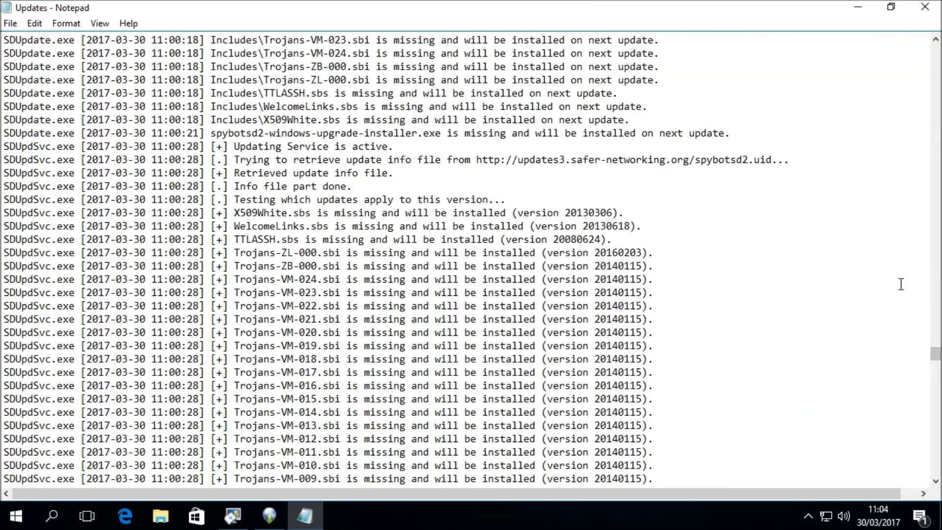
click(925, 8)
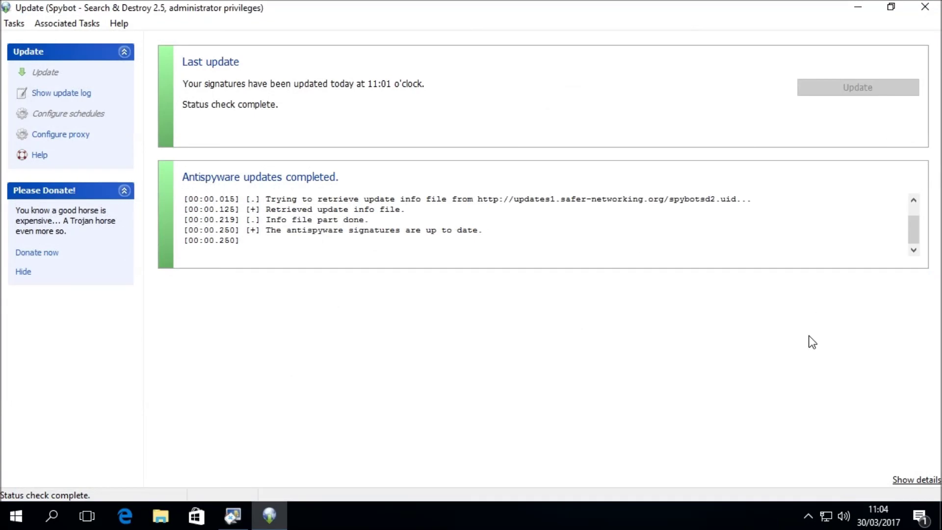
Close the updater, confirm Start Center shows 'This software is up to date', and minimise it.
click(920, 15)
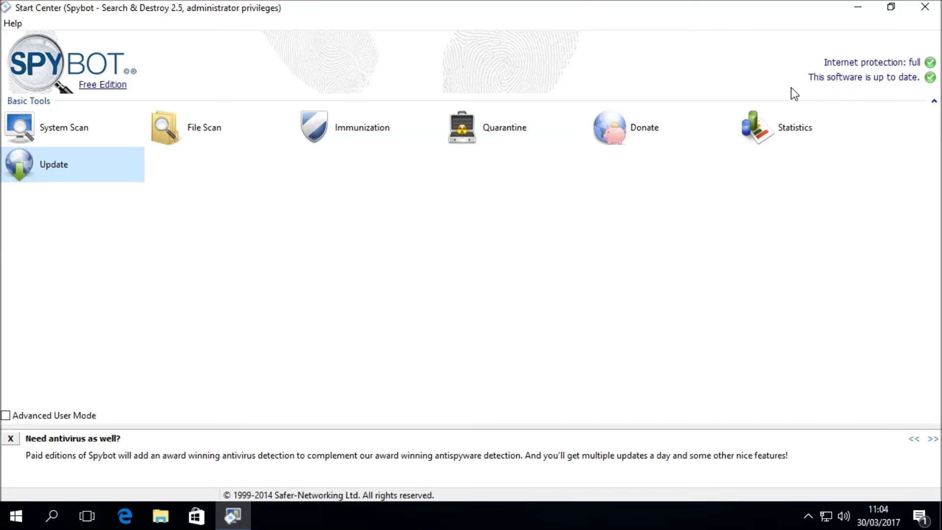
click(858, 11)
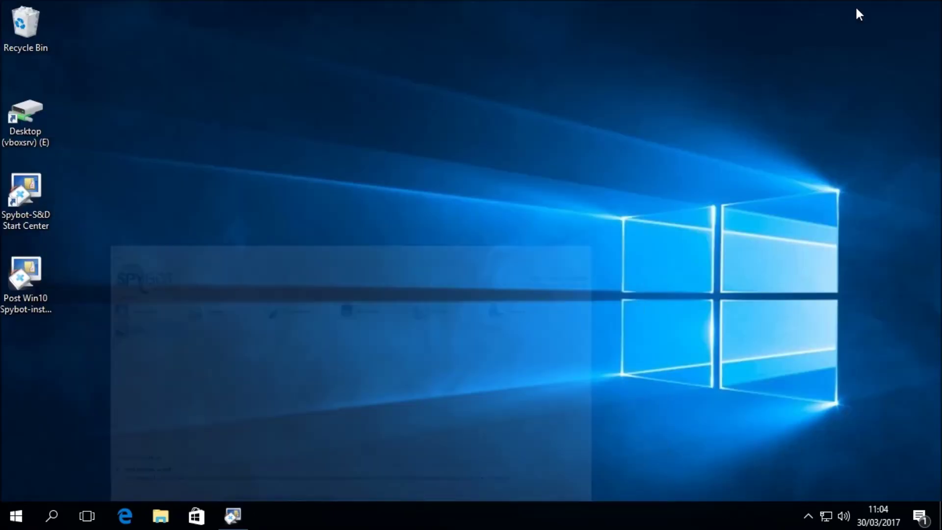
click(42, 293)
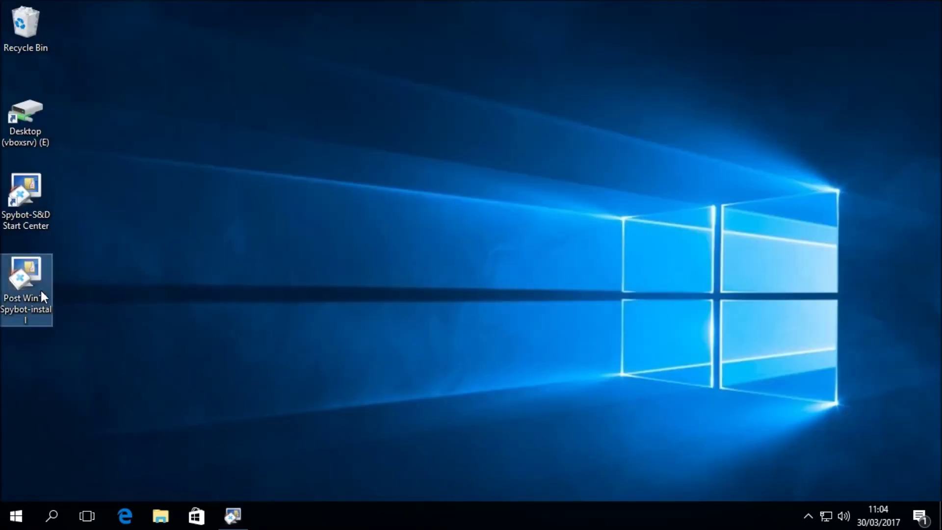